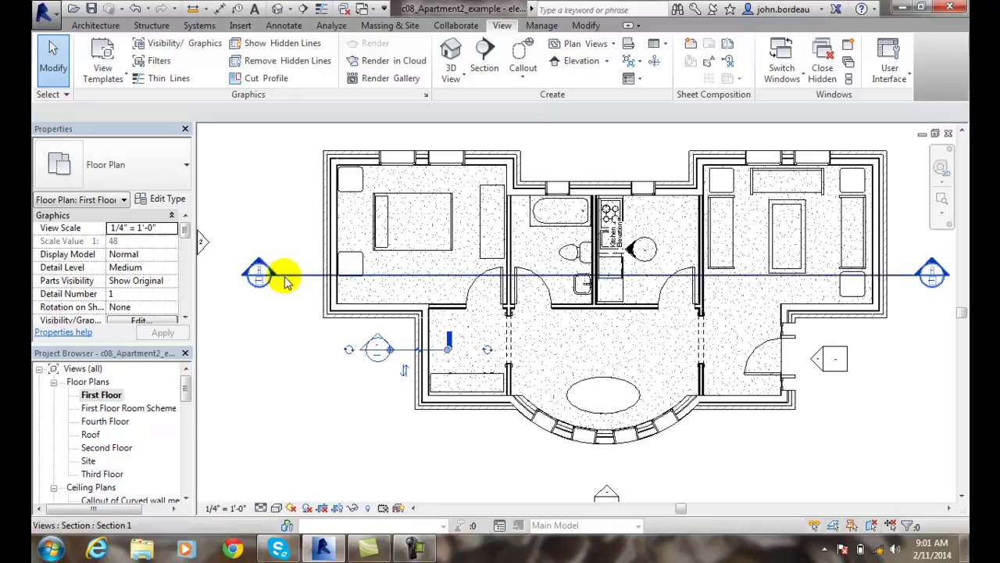
Move the section line's left end point in to sit just outside the apartment's west wall
click(282, 275)
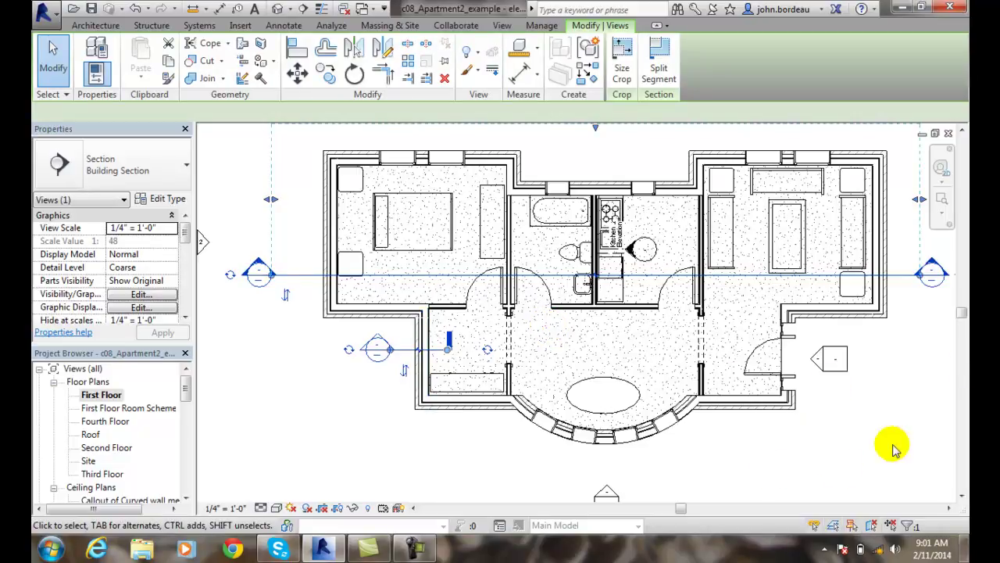
drag(961, 313, 962, 297)
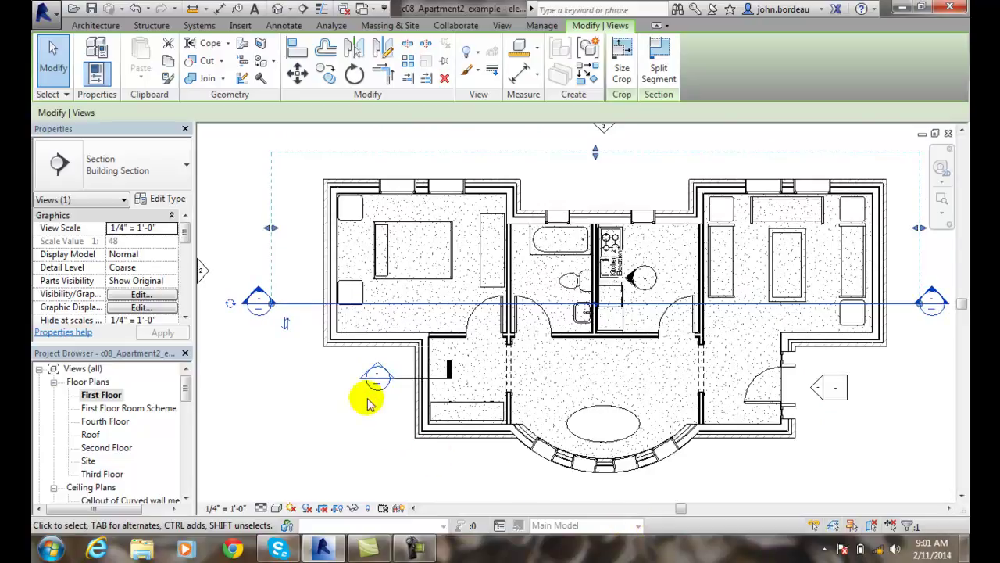
click(271, 304)
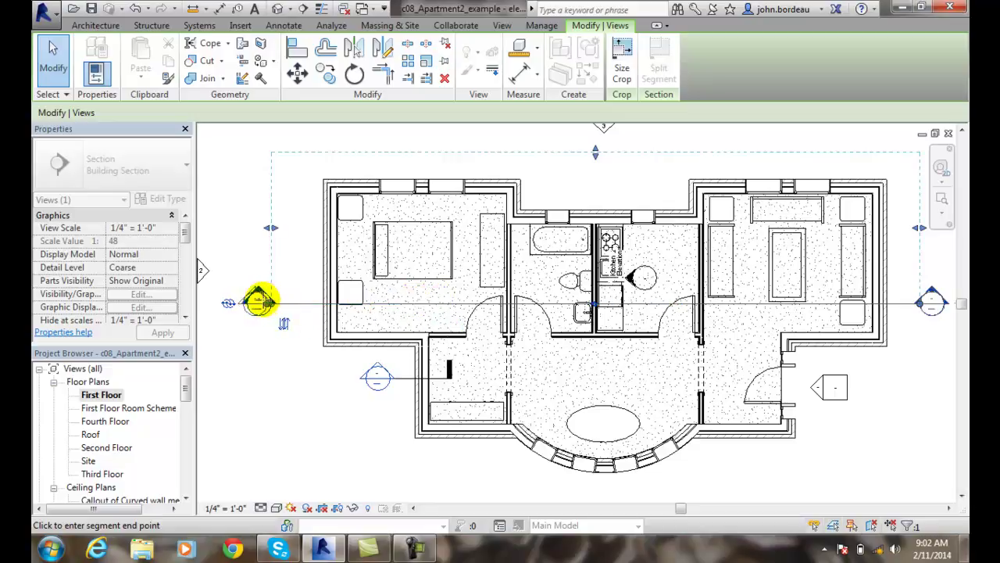
click(260, 301)
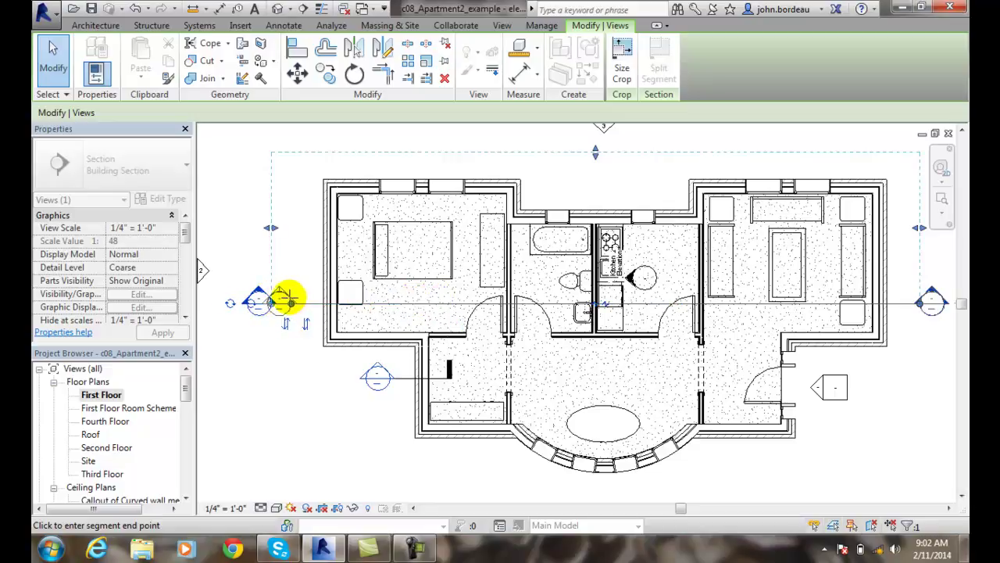
click(286, 298)
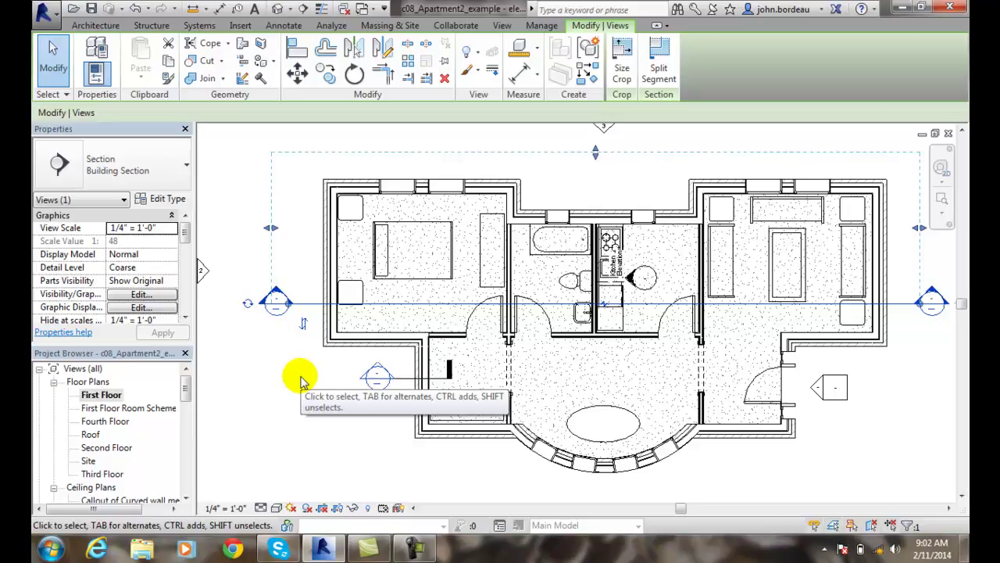
click(304, 325)
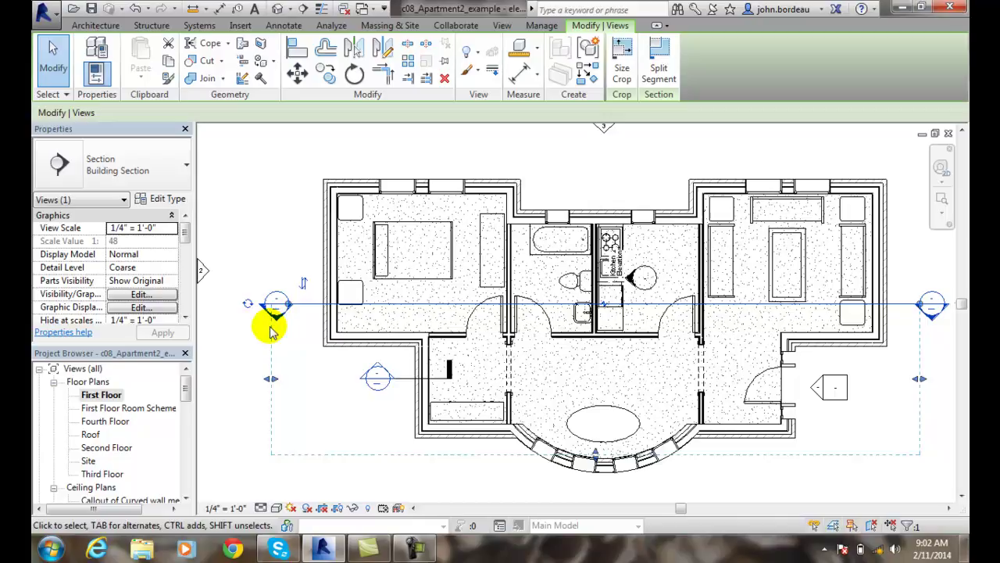
click(303, 286)
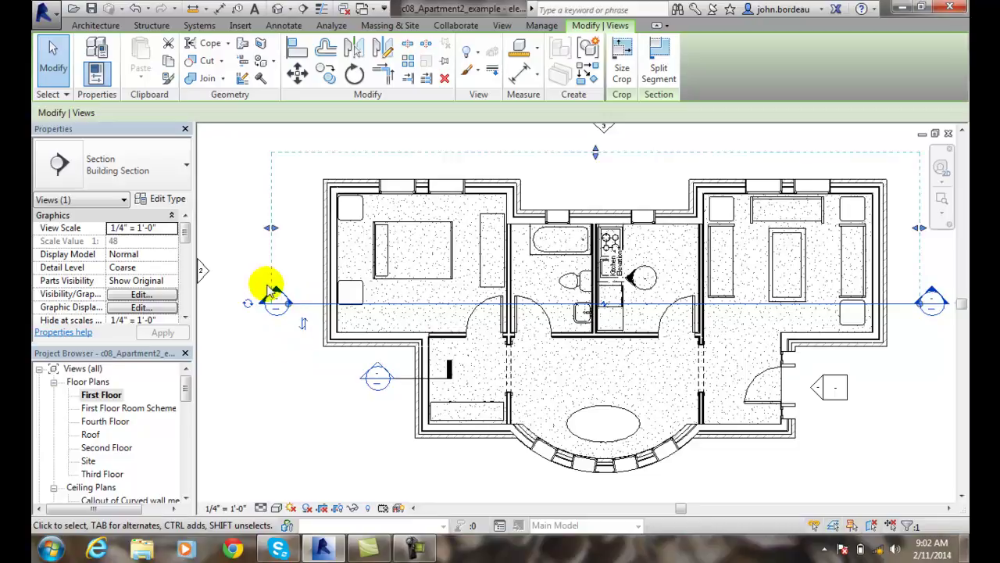
Pull the section's left, right and far boundaries in to just outside the exterior walls
drag(273, 228, 305, 229)
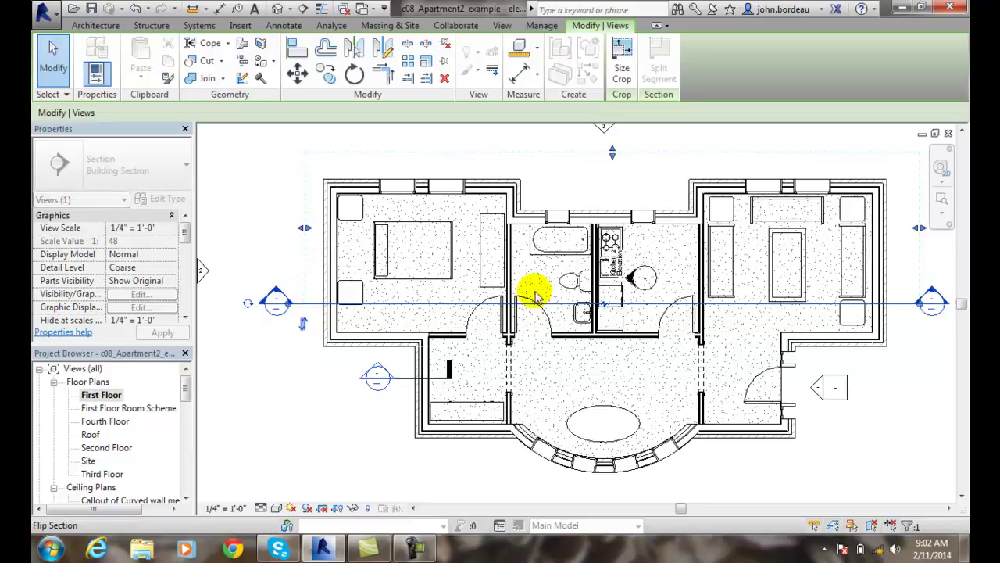
drag(920, 228, 896, 227)
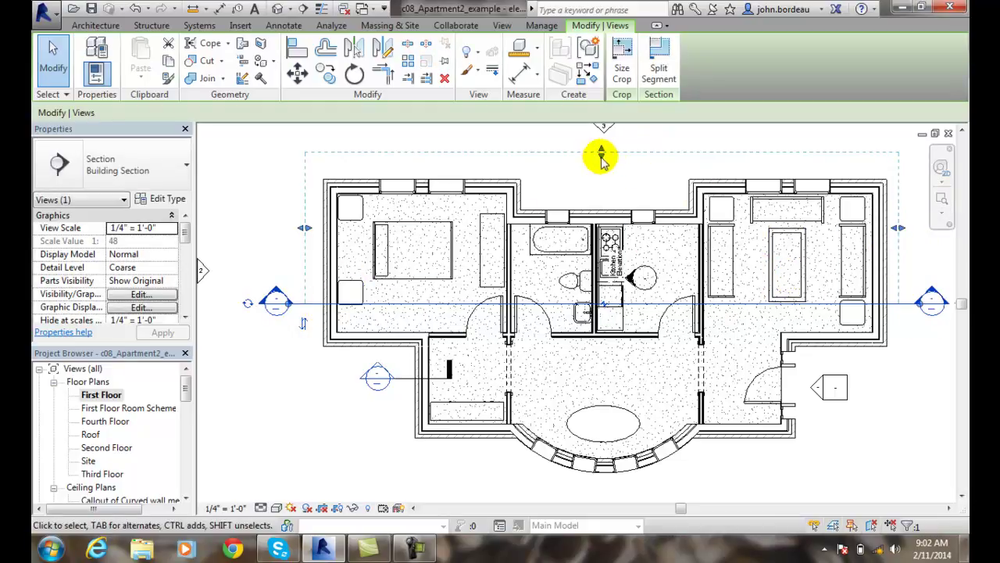
drag(602, 156, 608, 264)
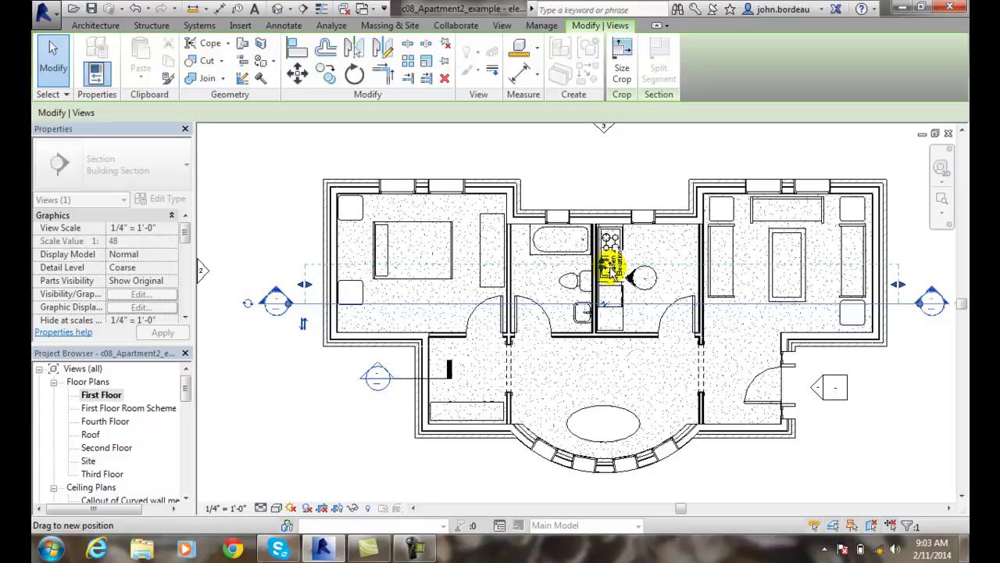
drag(613, 270, 608, 202)
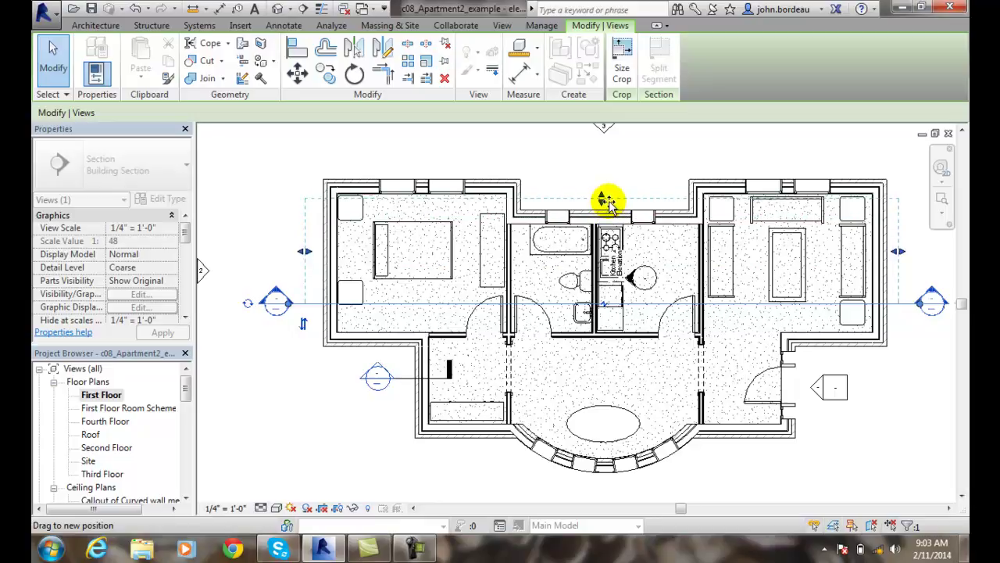
drag(608, 202, 615, 166)
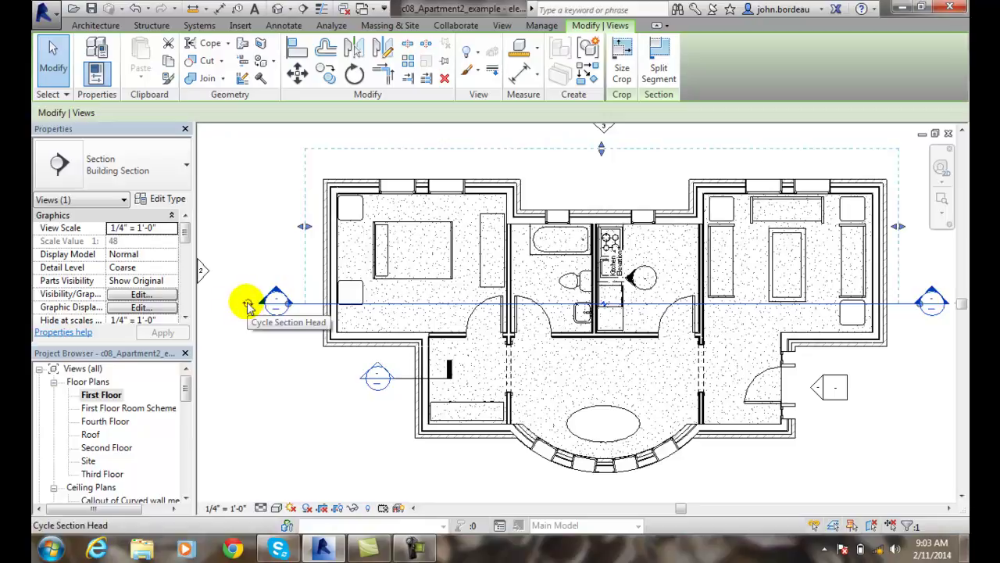
Cycle the section ends' head and tail symbols, leaving a section head at the right end
click(247, 304)
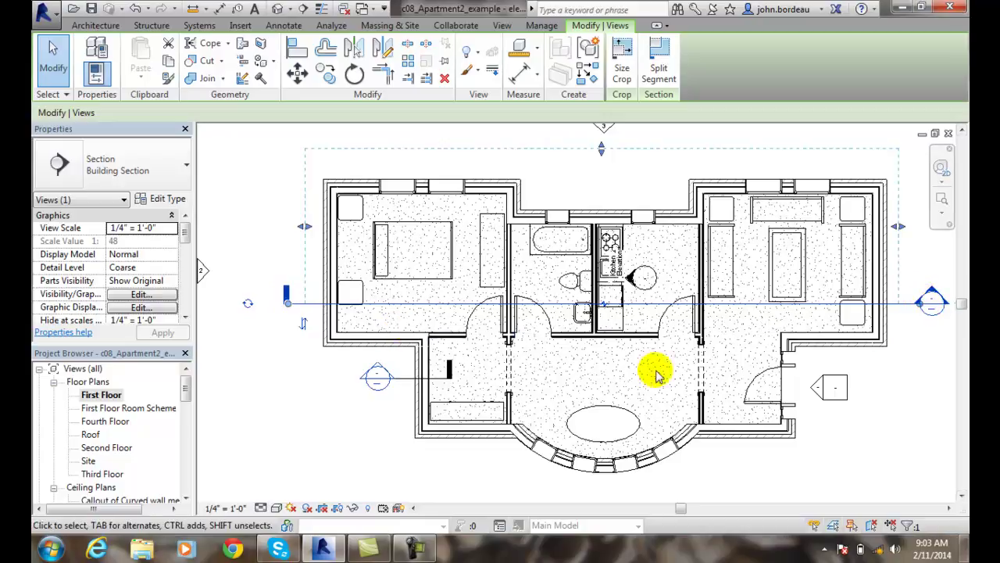
drag(664, 508, 691, 510)
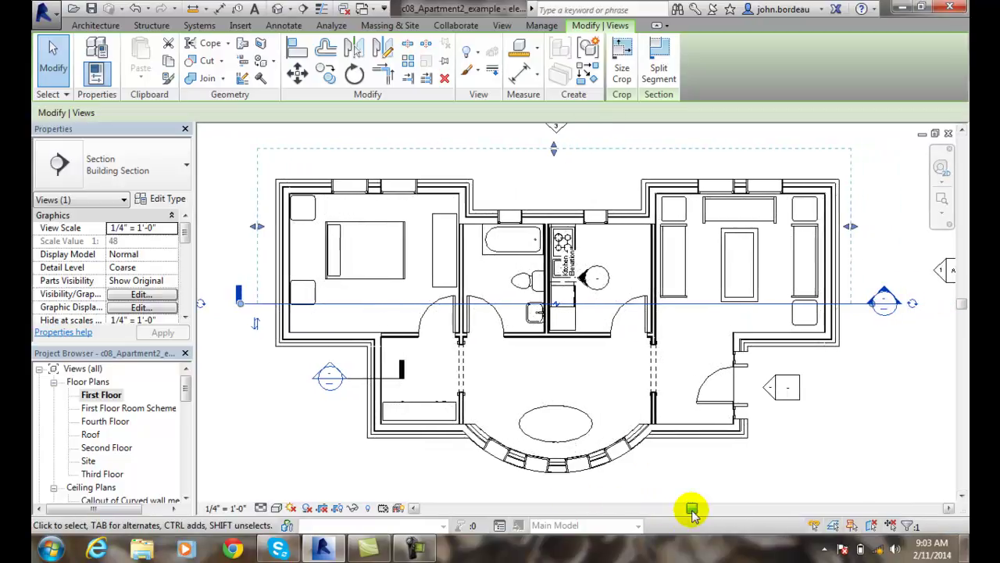
click(913, 304)
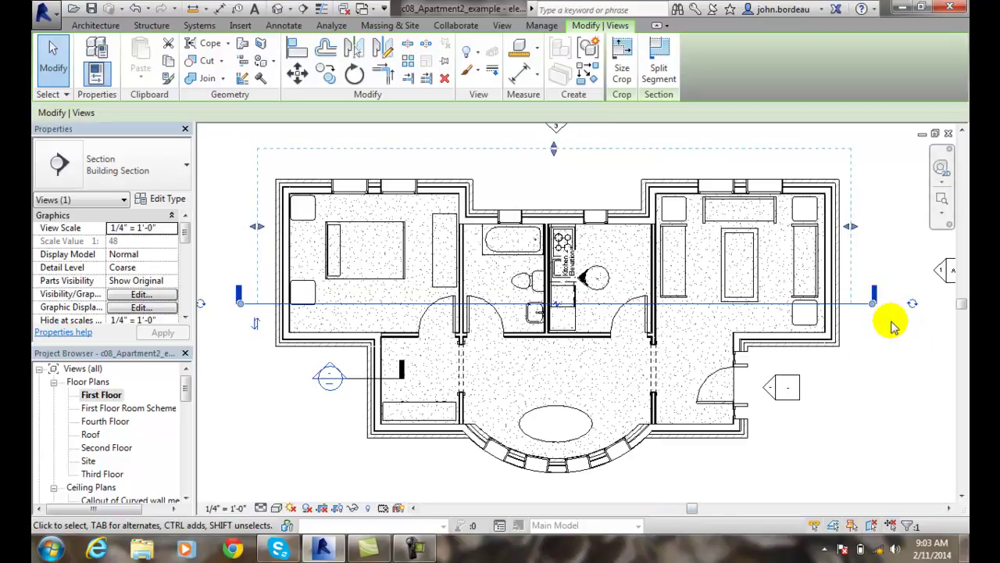
click(913, 304)
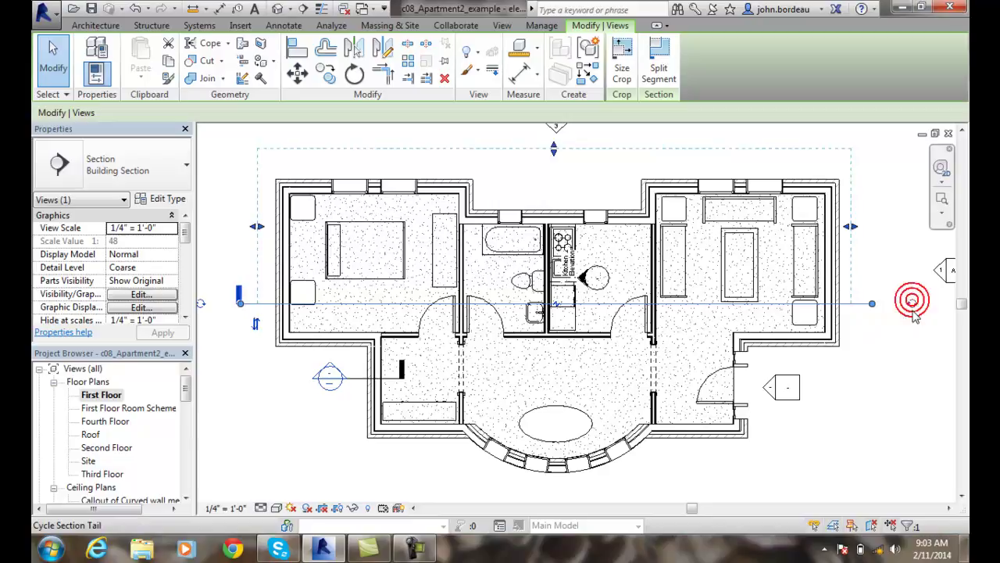
click(913, 303)
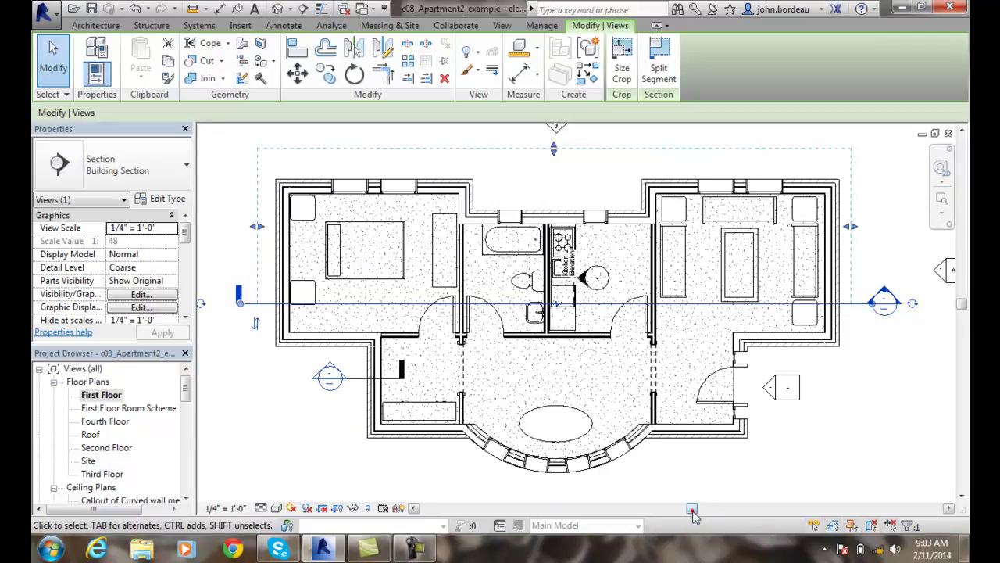
Cycle the left end's symbol until it shows a filled head matching the right end
drag(693, 514, 687, 510)
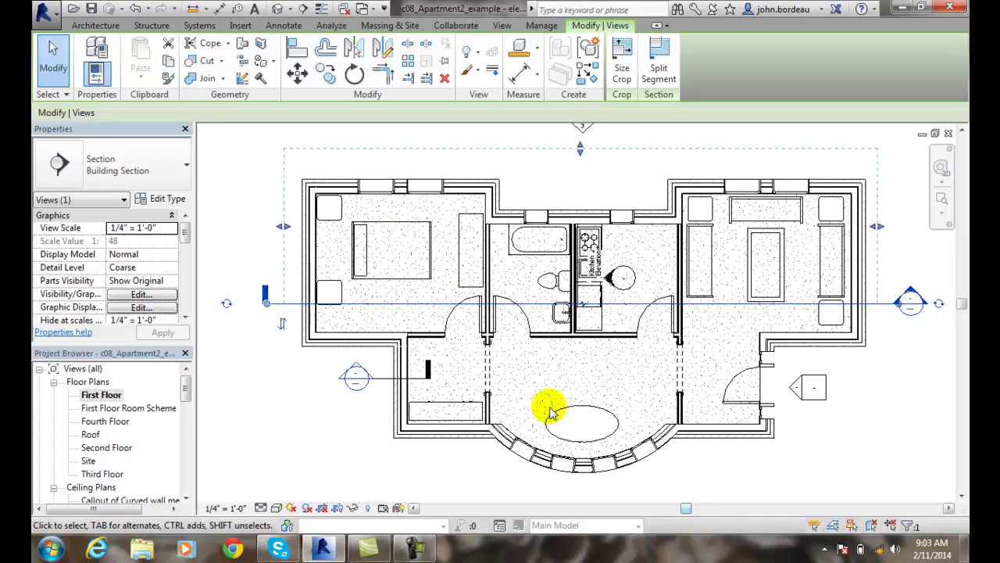
click(226, 304)
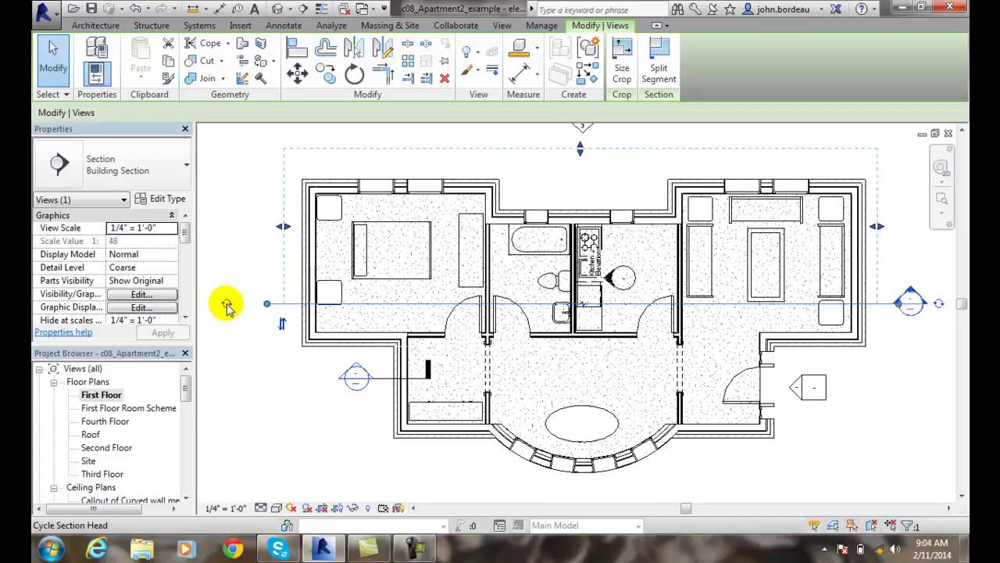
click(226, 304)
click(225, 305)
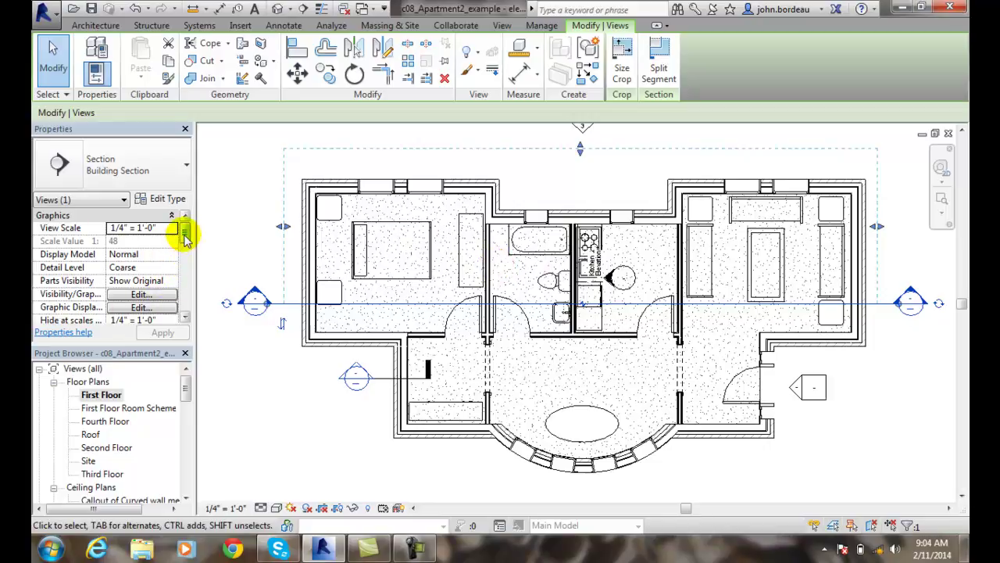
Change the section's View Name from 'Section 1' to 'Full Building Section' and apply
drag(185, 234, 89, 282)
click(130, 280)
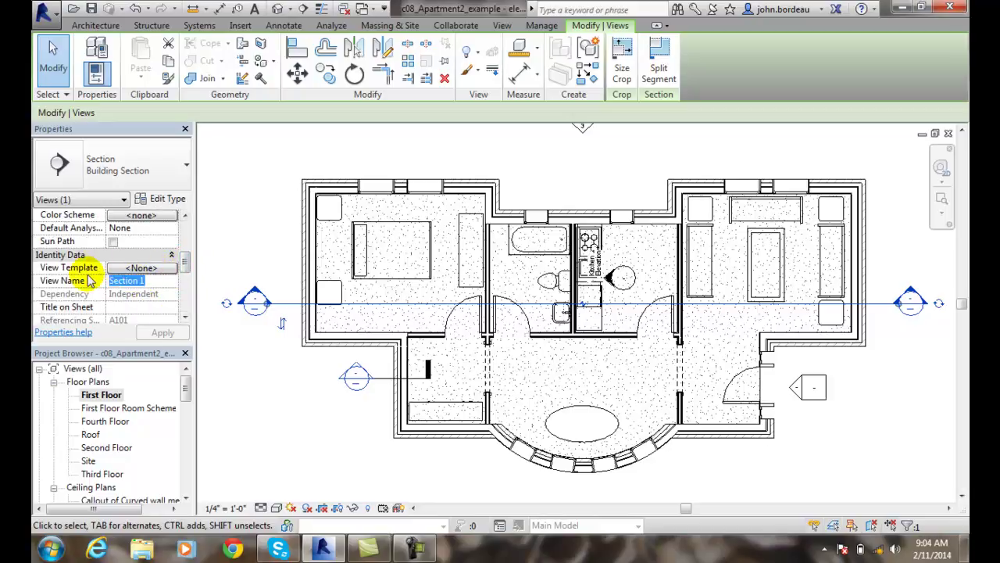
text(Full Building)
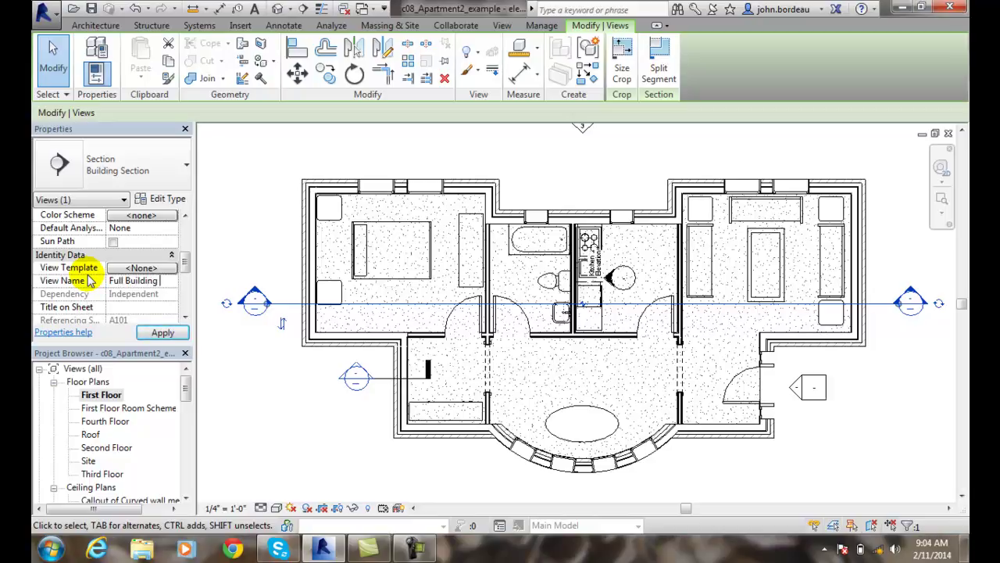
text(tion)
click(163, 332)
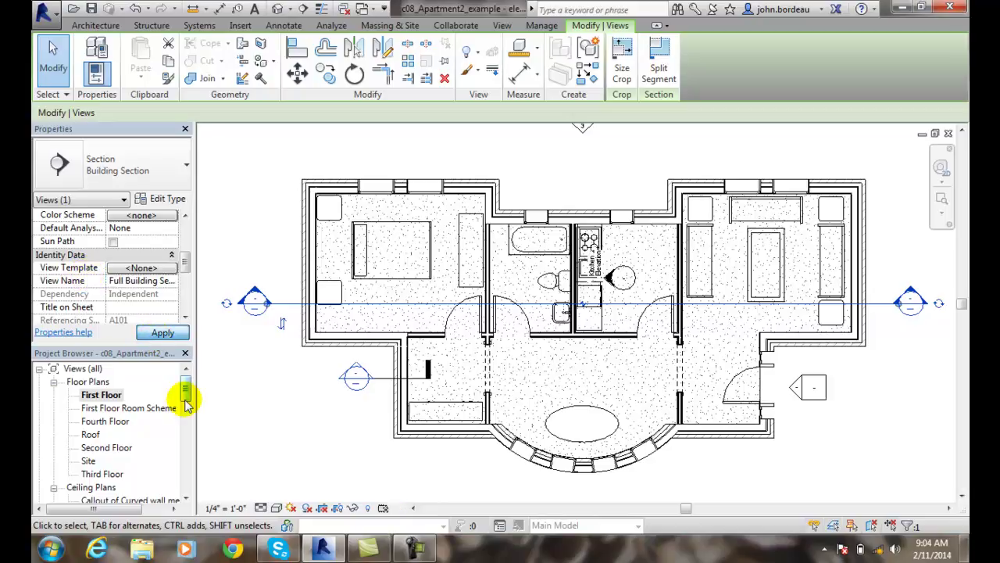
drag(186, 390, 145, 442)
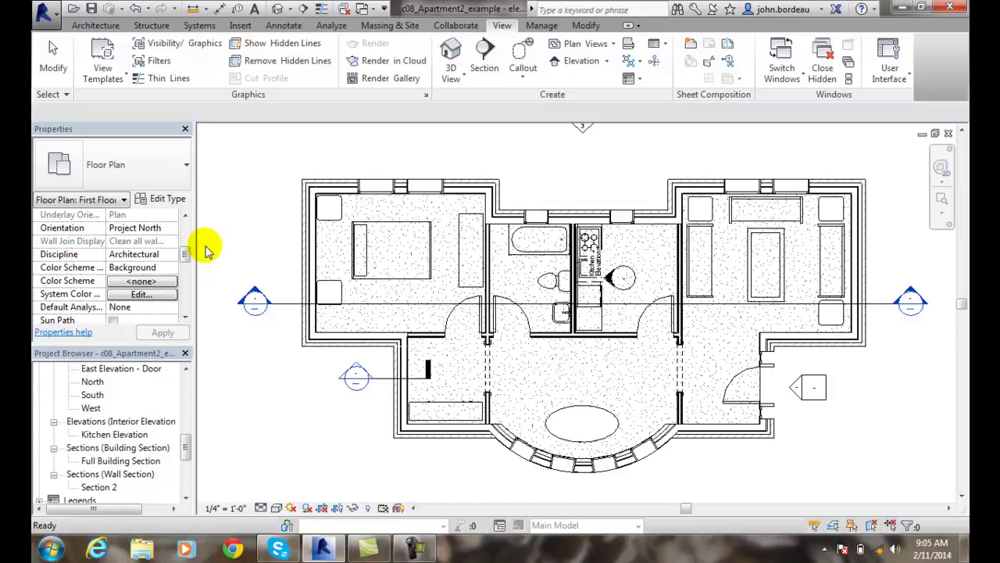
Turn on Crop View and Crop Region Visible for the First Floor plan and apply
drag(185, 254, 186, 230)
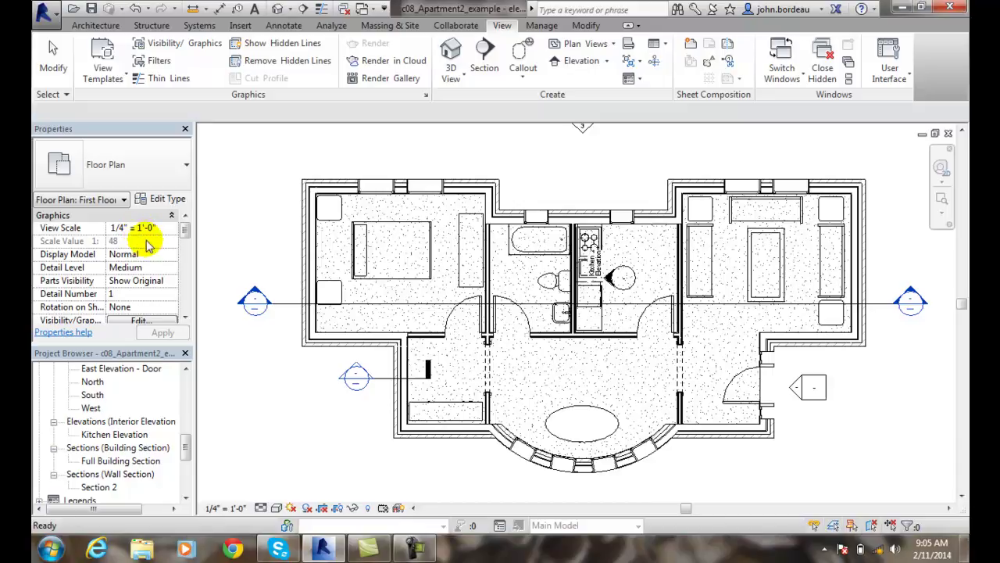
drag(188, 231, 182, 288)
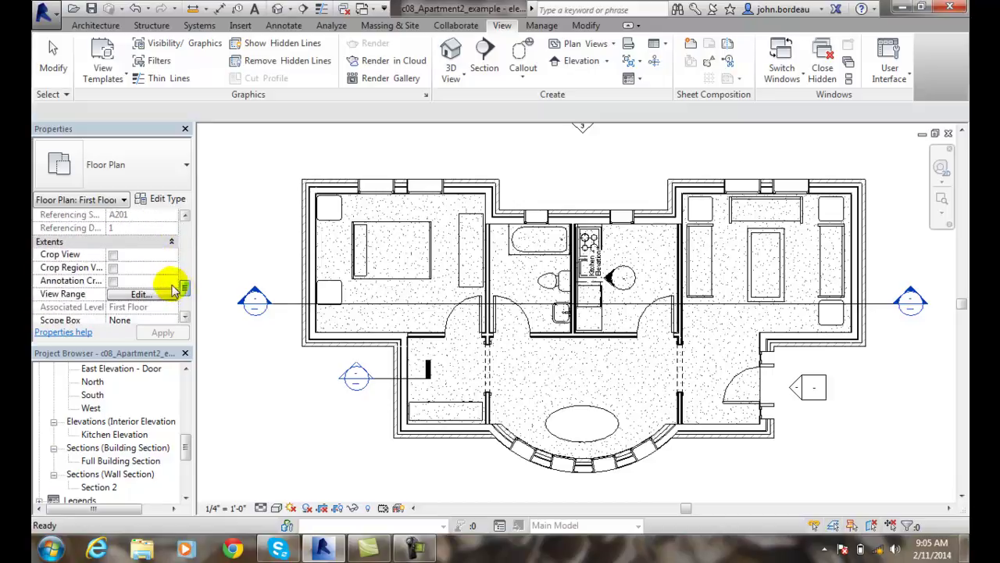
click(113, 255)
click(113, 268)
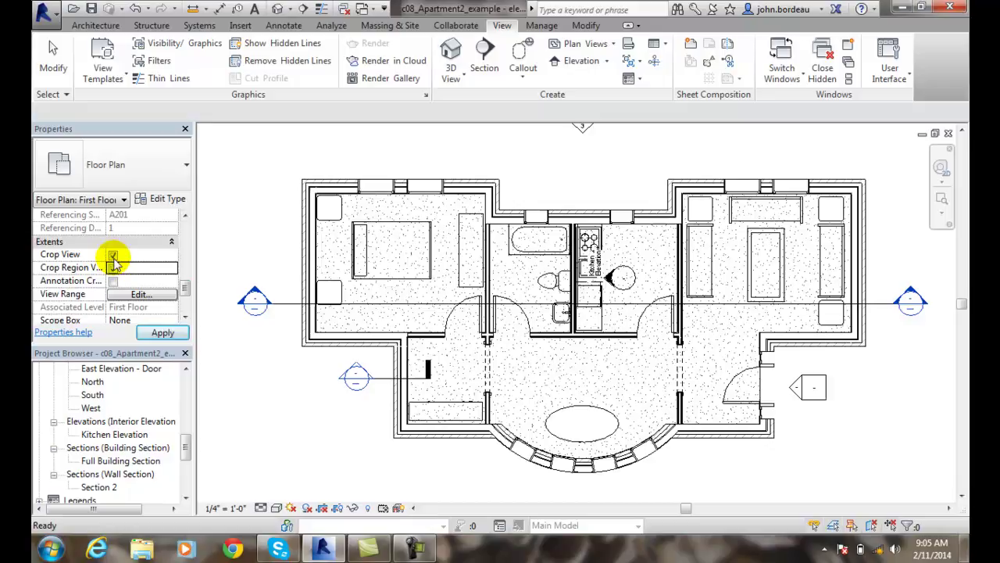
click(162, 333)
click(162, 334)
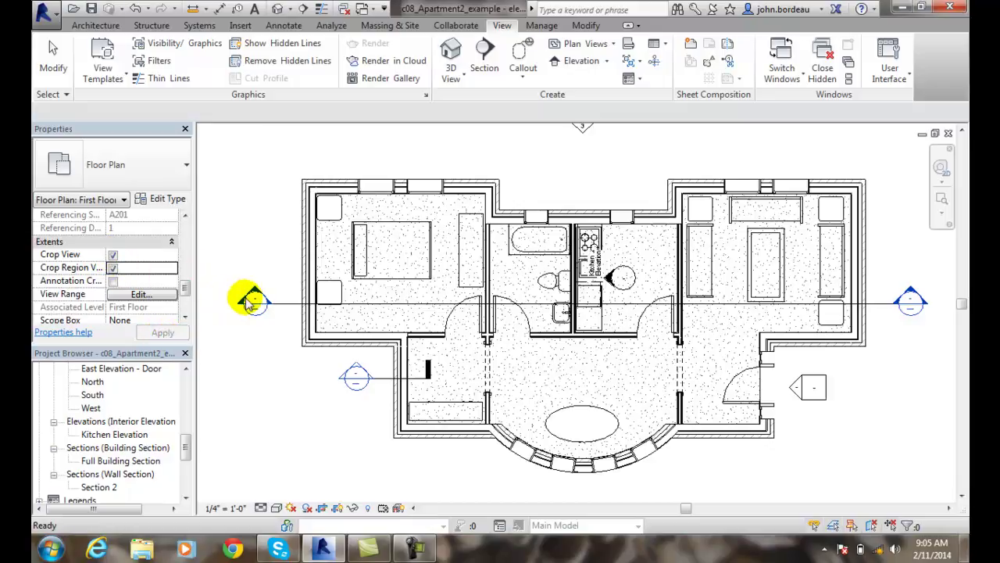
Switch Crop View back off for the plan, apply, and reselect the building section
click(275, 305)
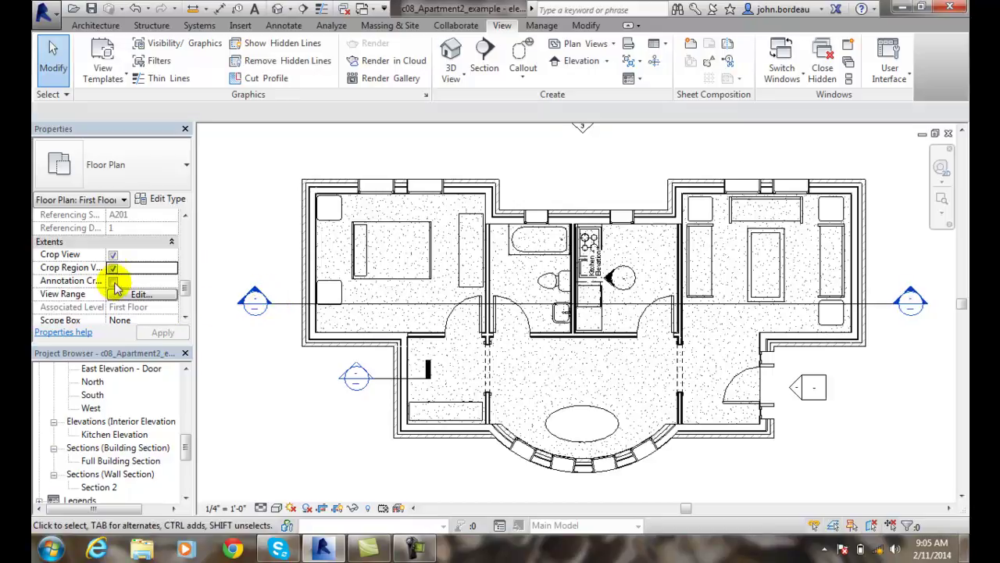
click(113, 255)
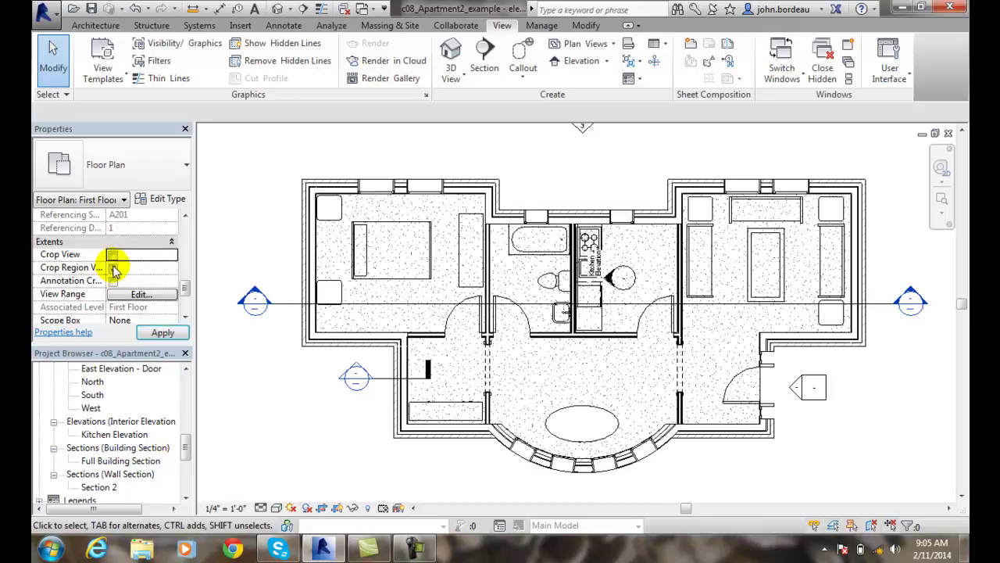
click(163, 332)
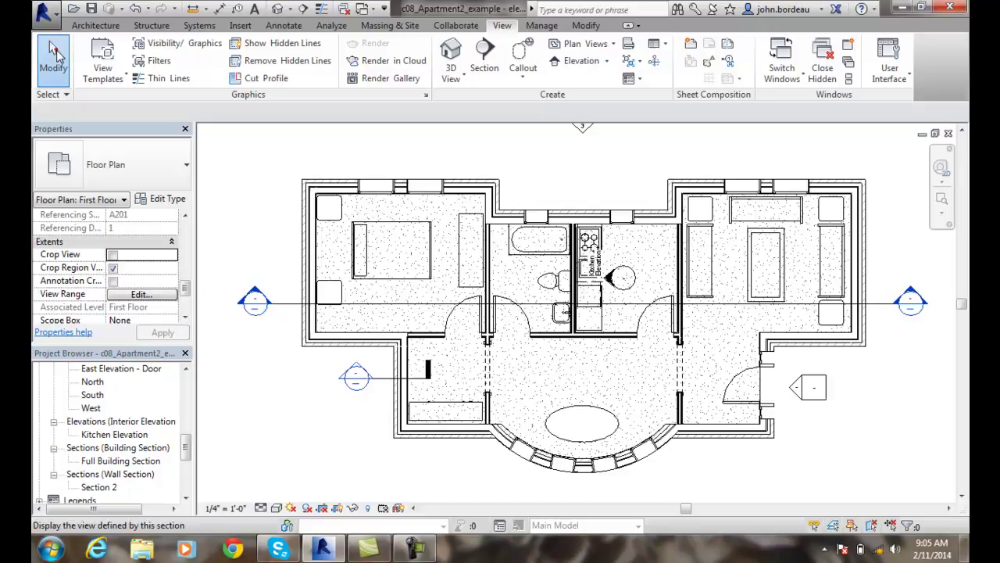
click(281, 324)
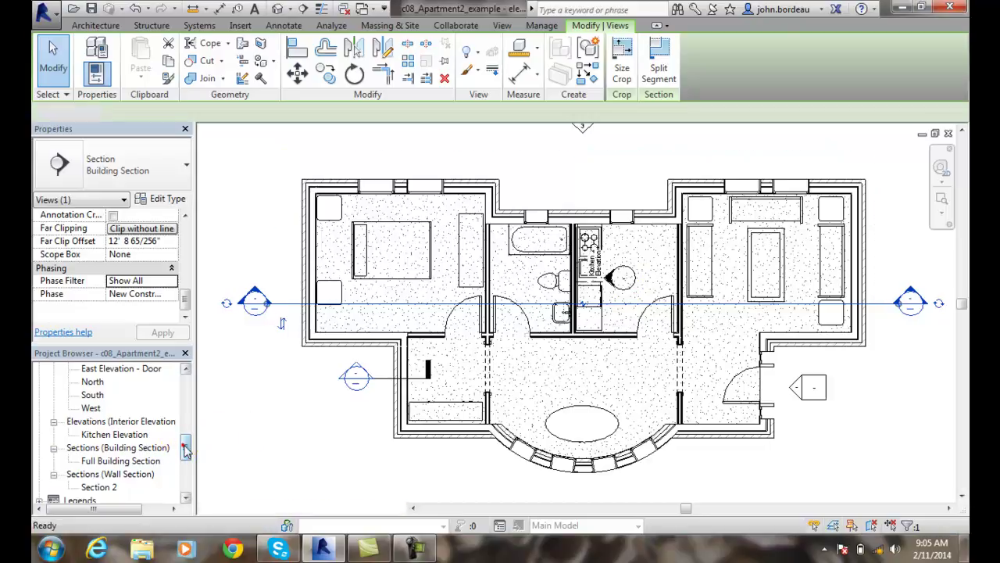
mouse_move(184, 447)
mouse_down()
mouse_move(186, 394)
mouse_move(180, 440)
mouse_up()
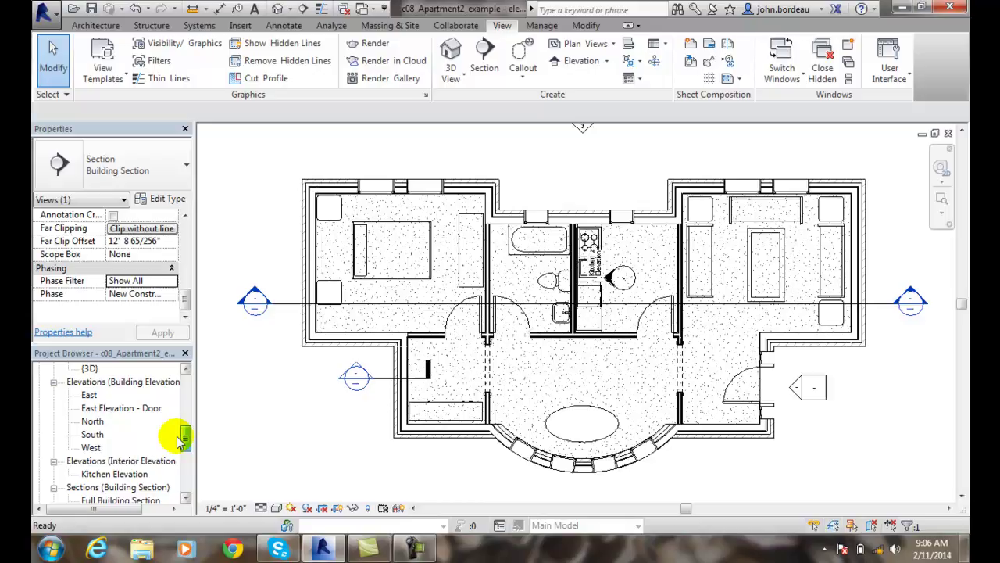
drag(180, 440, 186, 412)
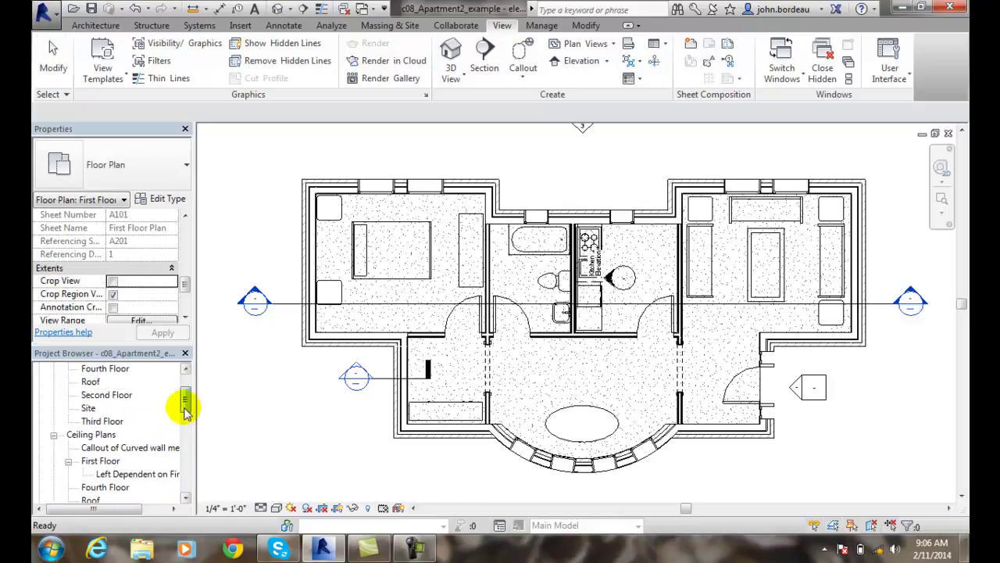